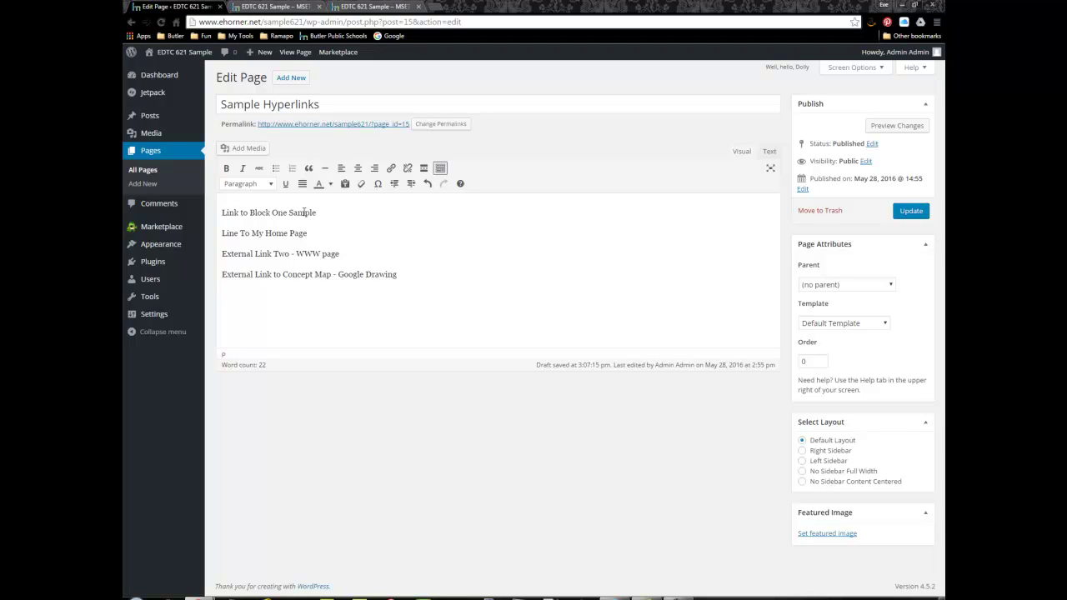
Correct the word "Line" to "Link" in the "Line To My Home Page" text
left_click_drag(307, 234, 222, 239)
left_click(232, 237)
key("BackSpace")
key("BackSpace")
type("nk")
Link the text "Link To My Home Page" to the site's existing Home page
left_click_drag(222, 234, 308, 232)
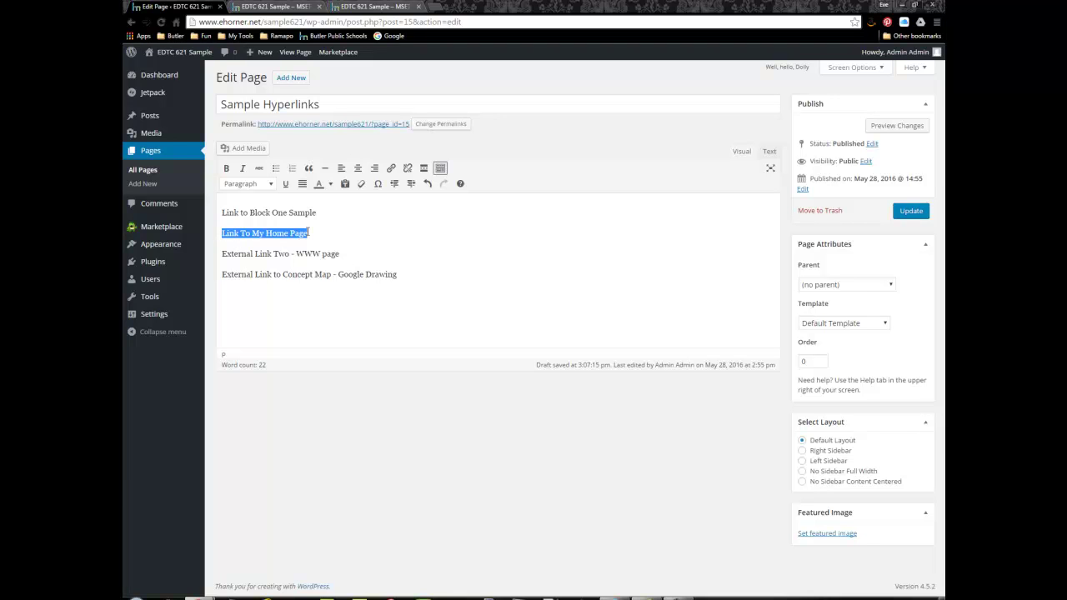
left_click(392, 170)
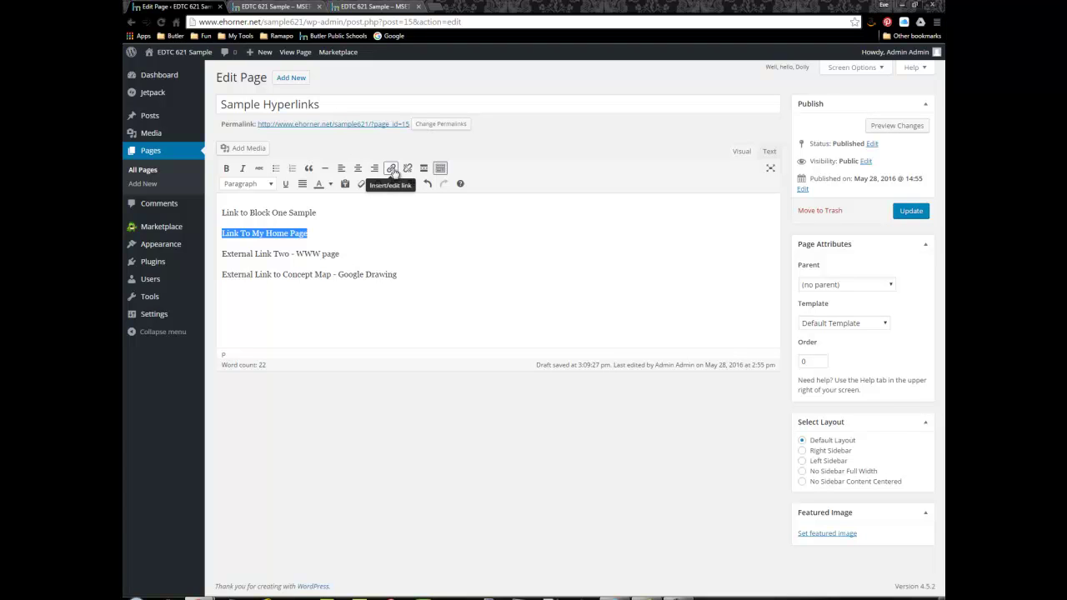
left_click(393, 169)
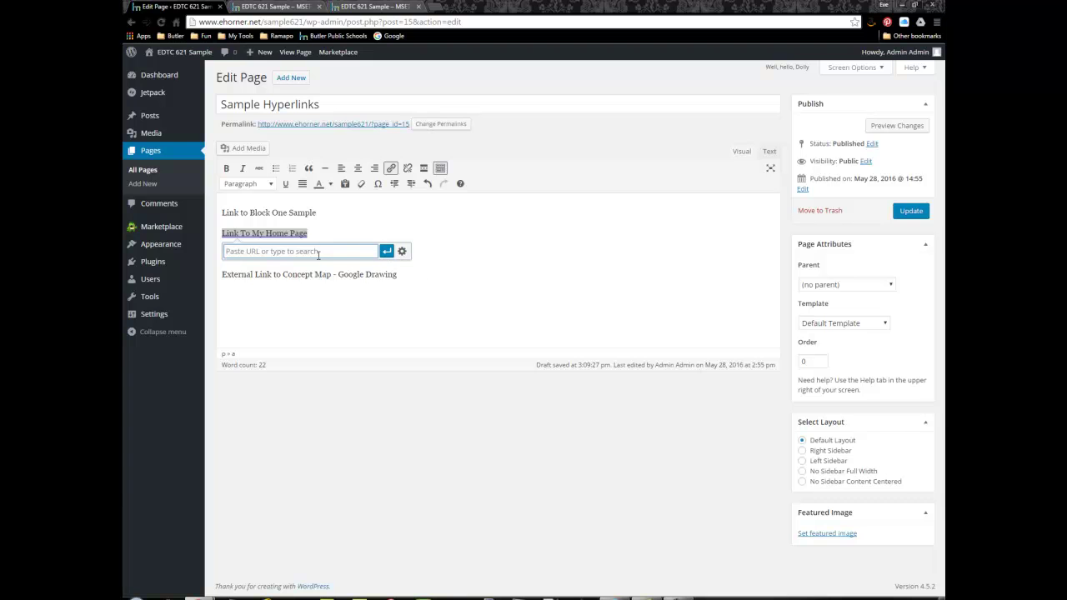
left_click(401, 252)
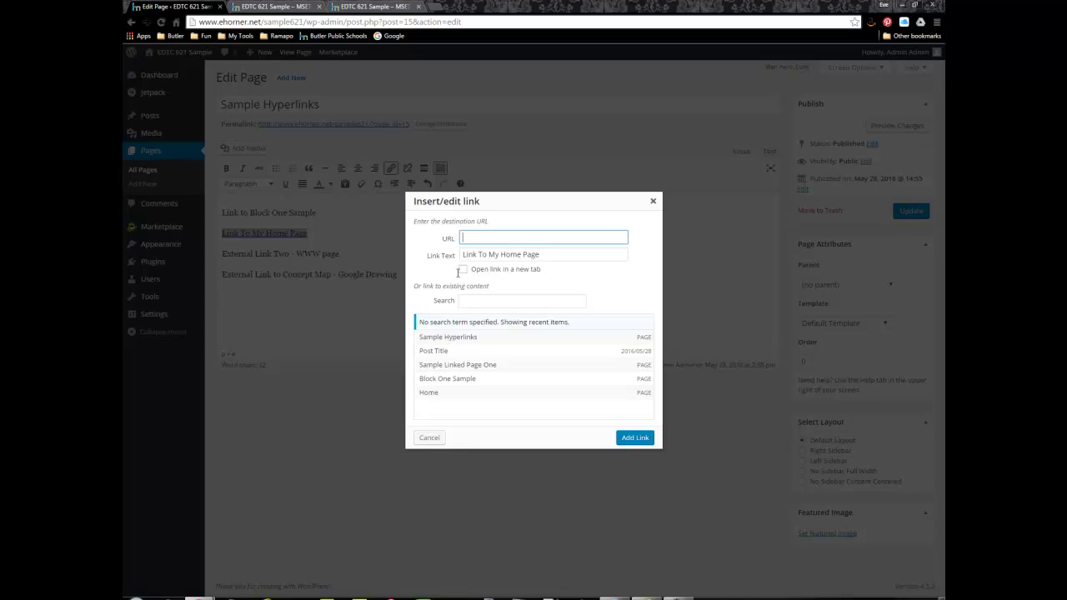
left_click_drag(415, 286, 492, 291)
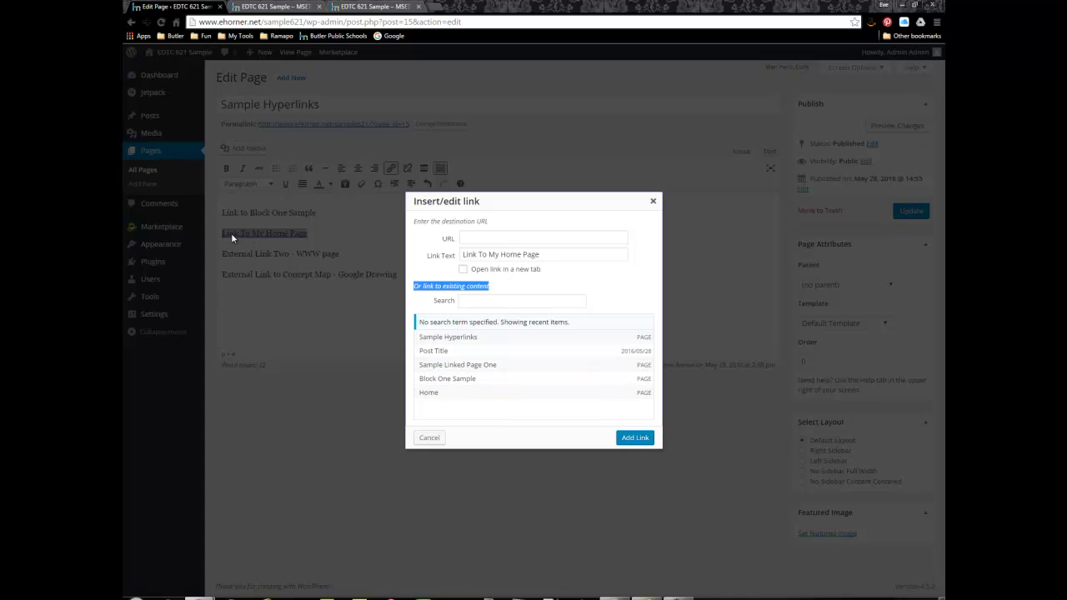
left_click(445, 393)
left_click(636, 438)
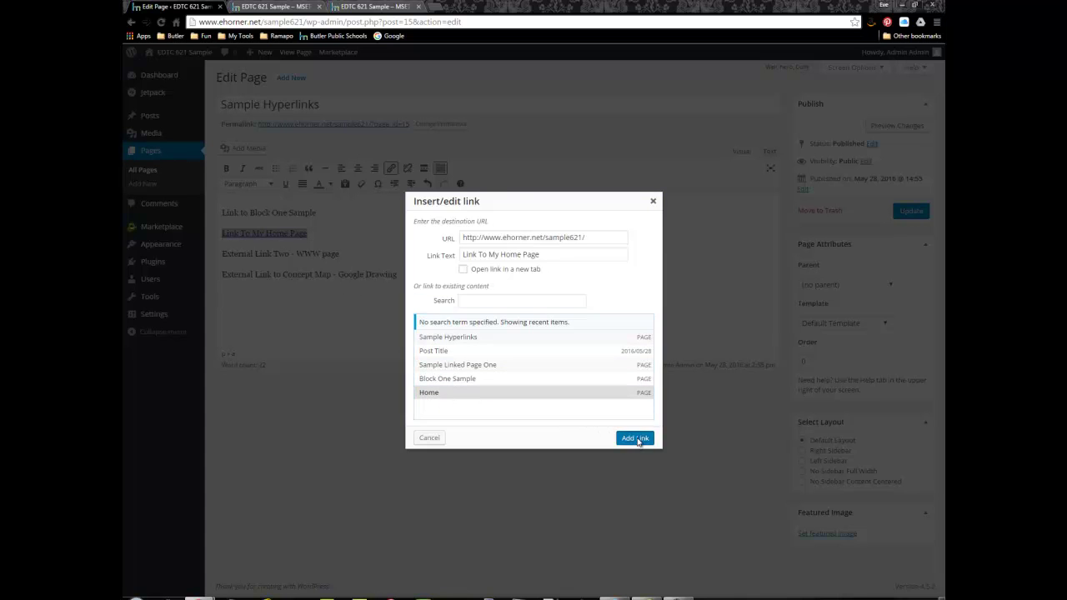
left_click(417, 271)
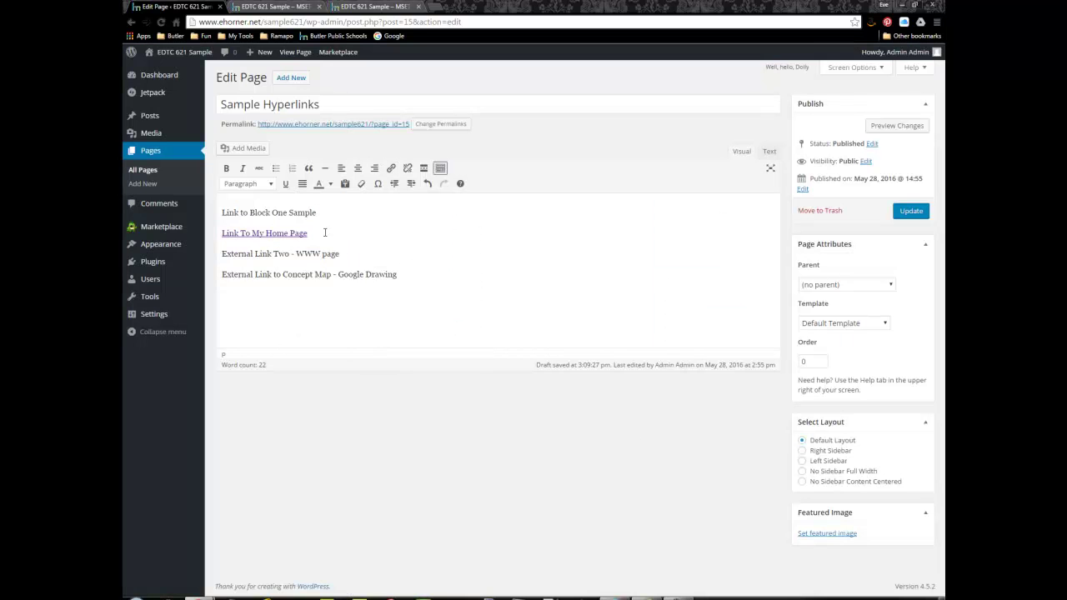
Link the text "Link to Block One Sample" to the existing Block One Sample page
left_click_drag(222, 212, 321, 213)
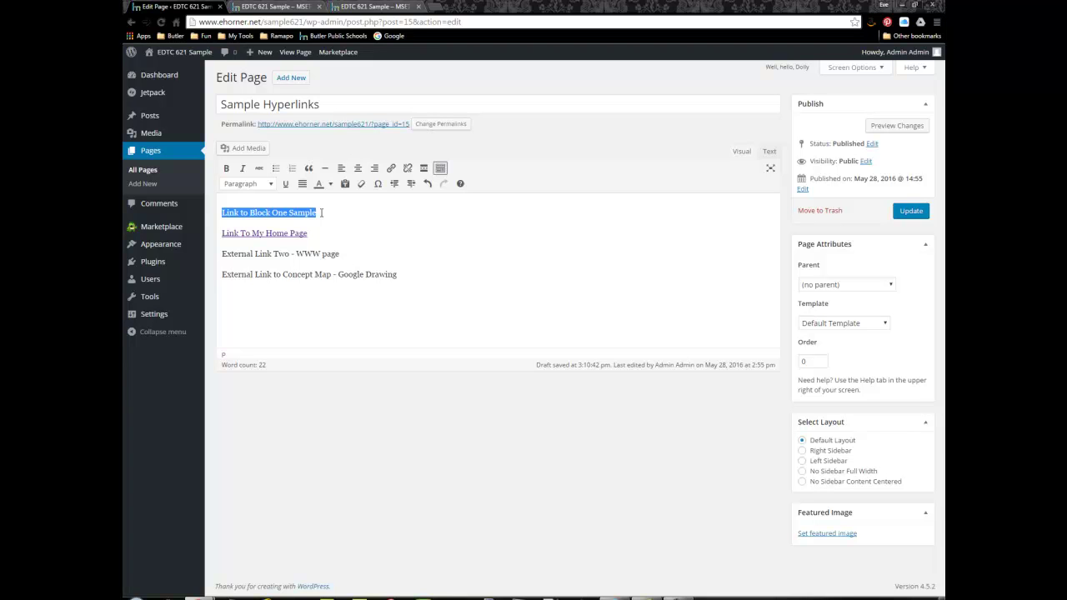
left_click(392, 169)
left_click(401, 230)
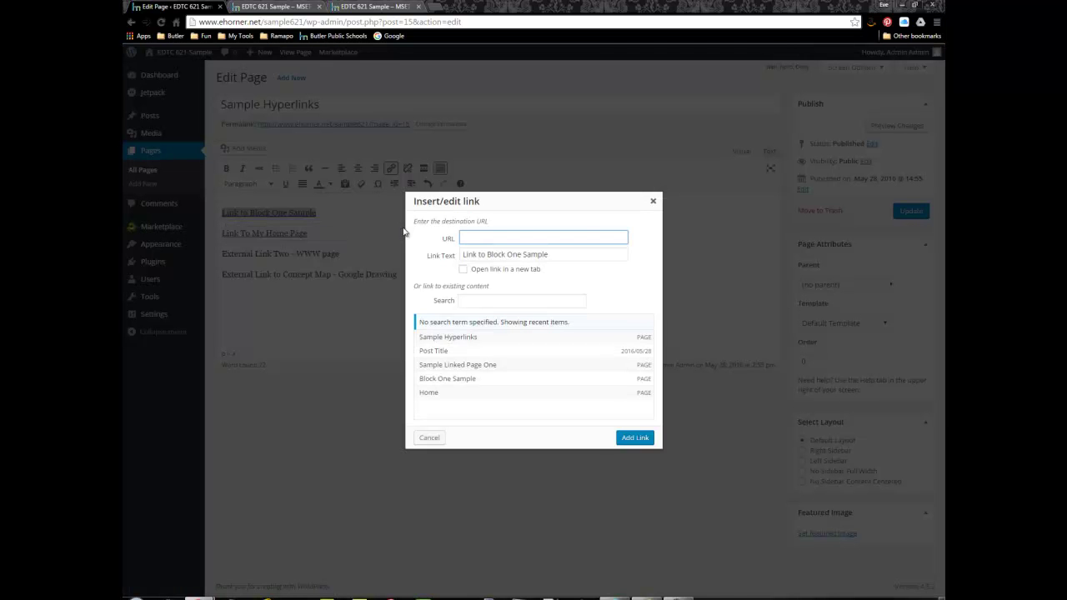
left_click(454, 380)
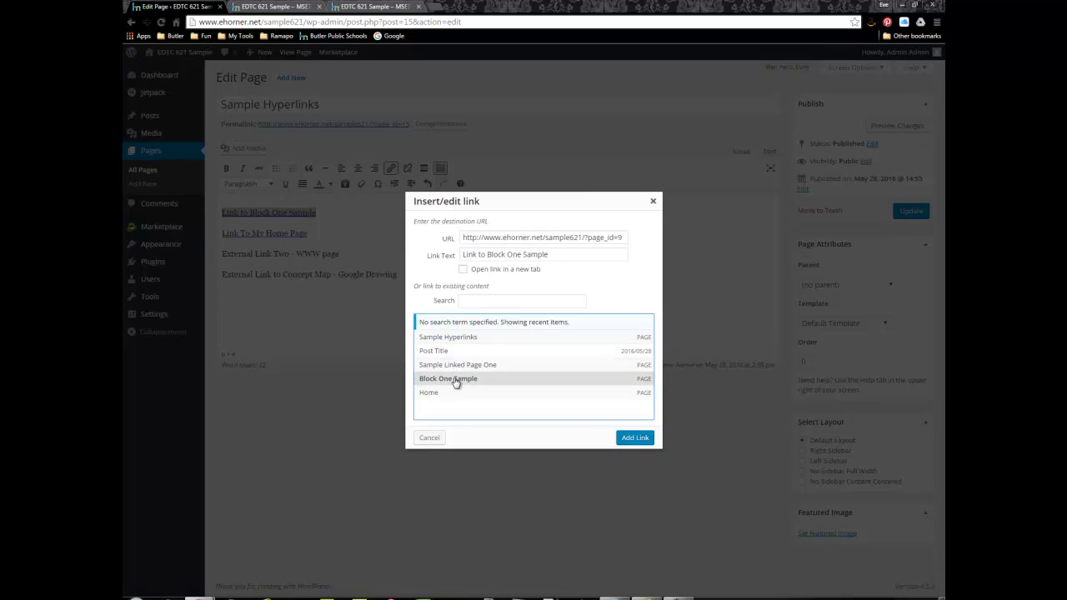
left_click(630, 439)
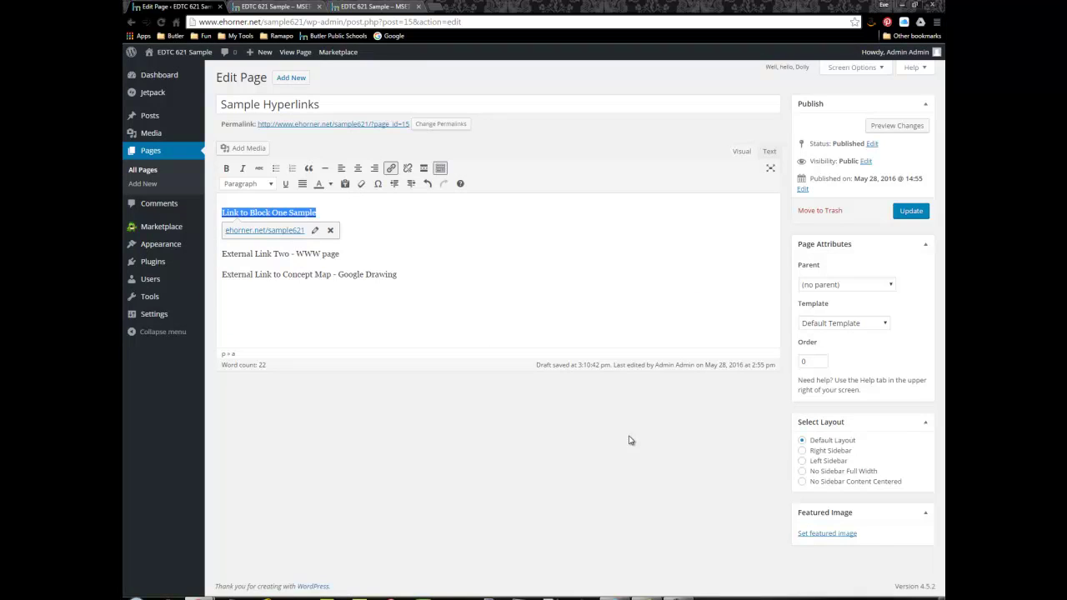
left_click(348, 252)
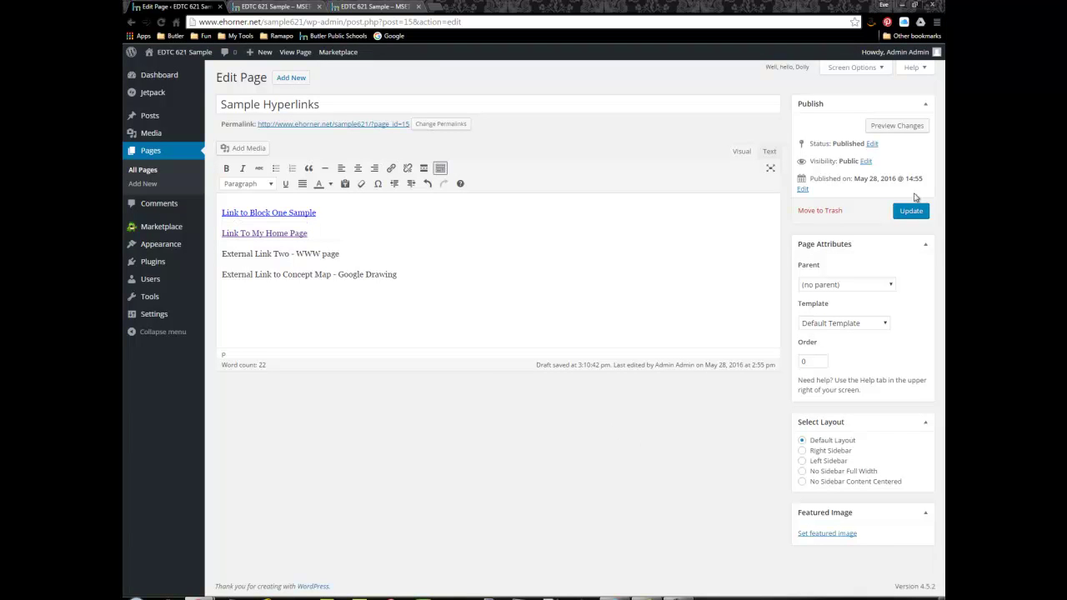
Switch to the other browser window and copy the web address of the mental_floss article "15 Billowing Facts About Clouds"
left_click(615, 599)
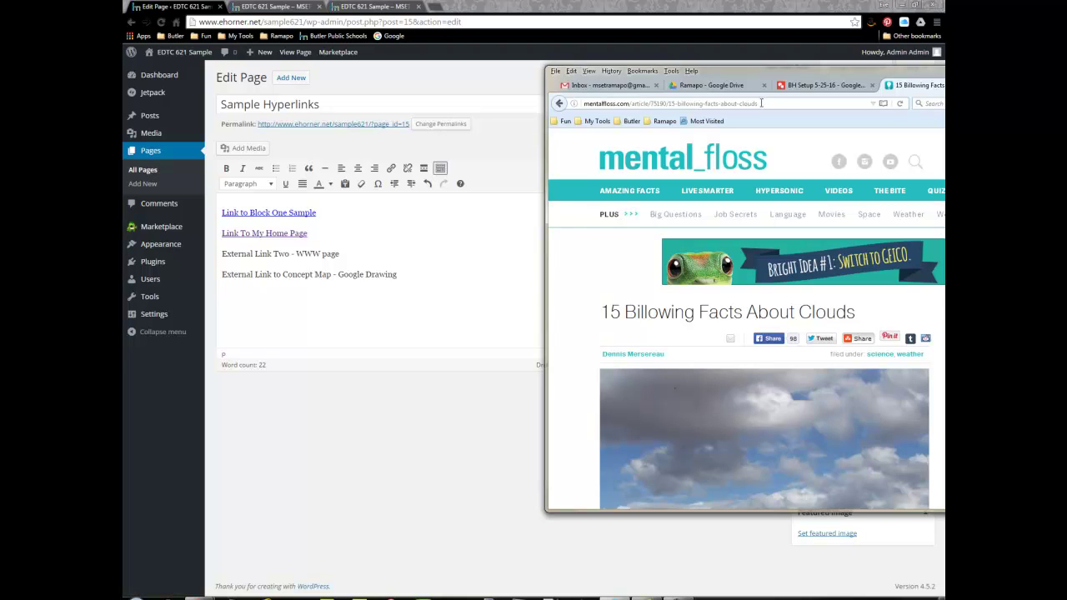
left_click(678, 105)
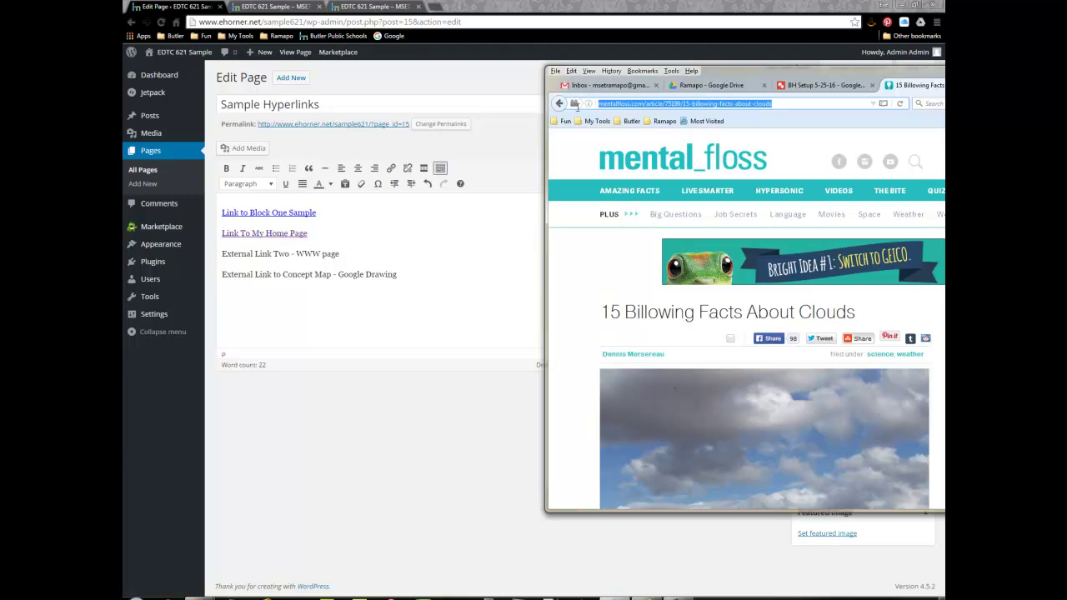
right_click(625, 106)
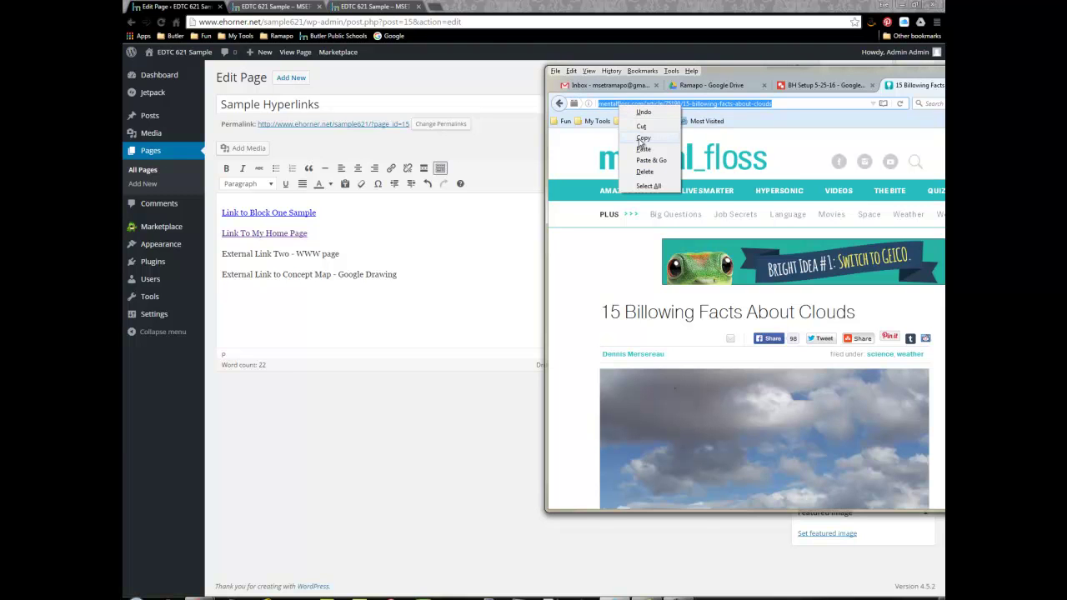
left_click(612, 100)
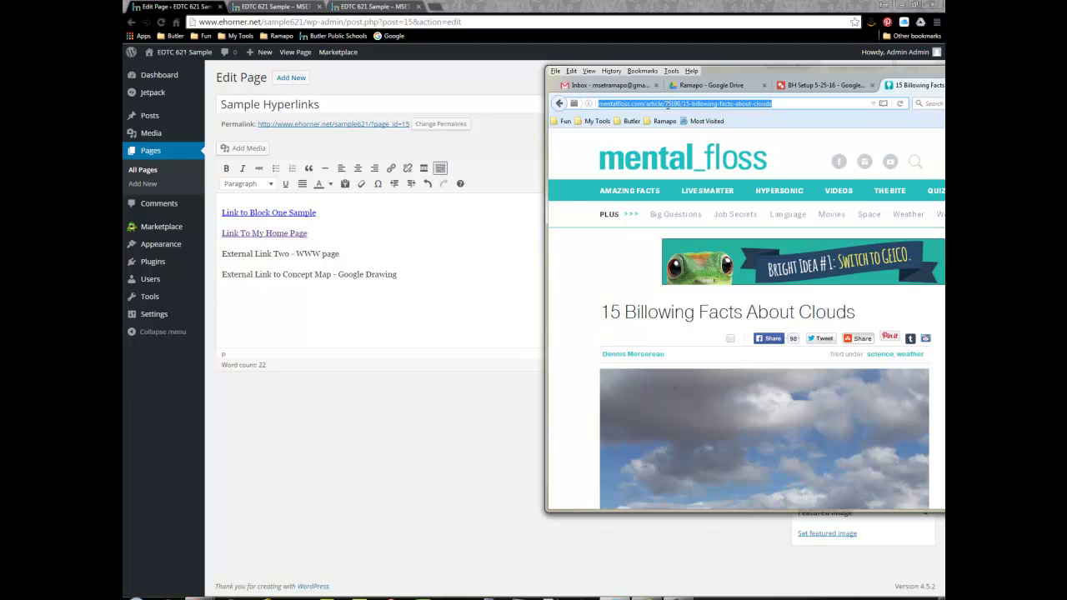
left_click(572, 71)
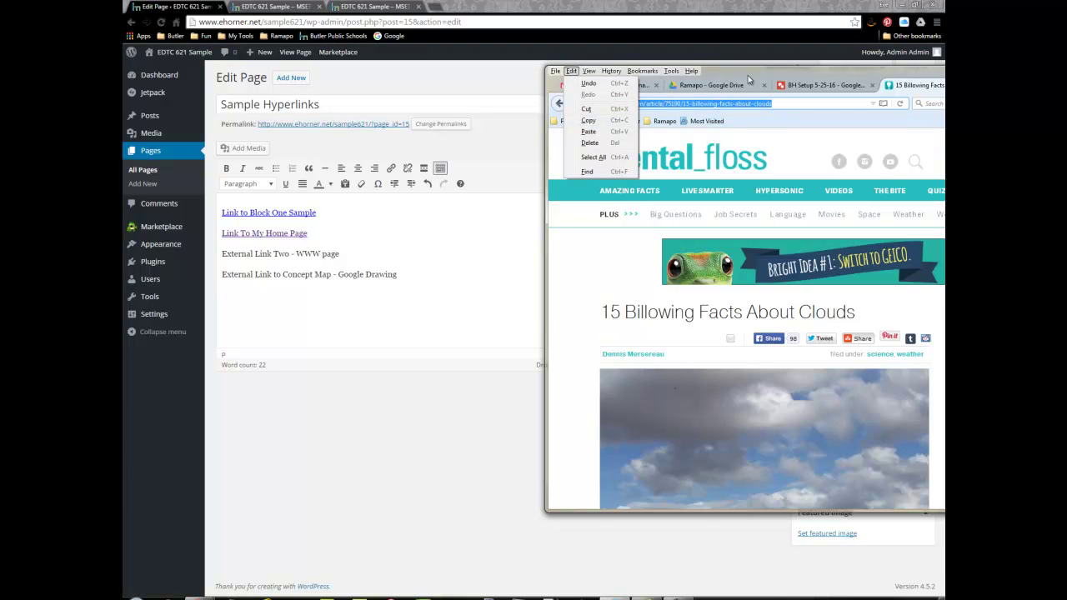
left_click(586, 121)
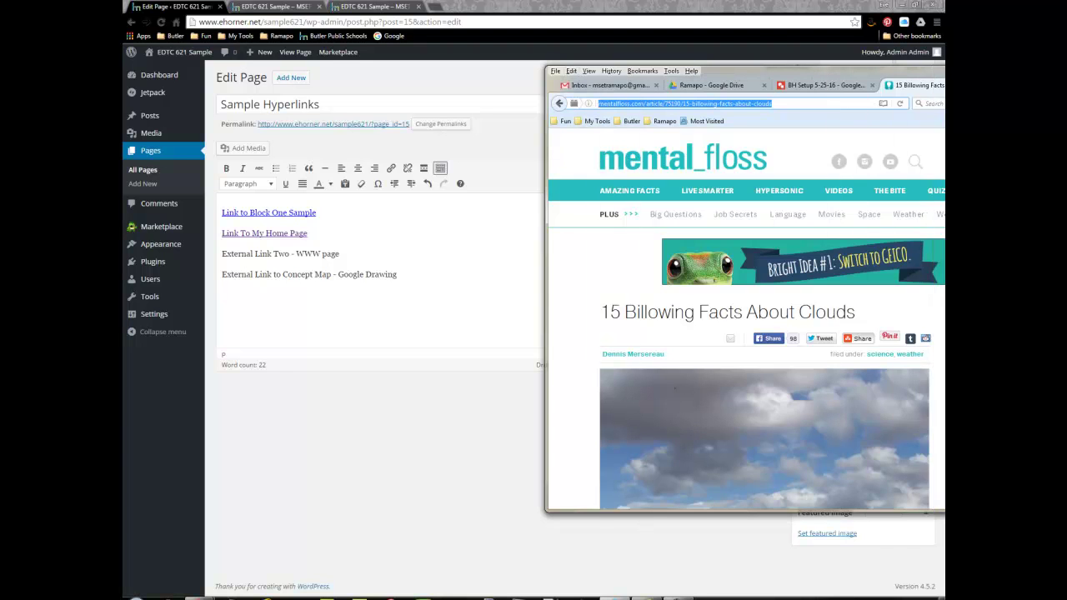
Back in the WordPress page editor, link "External Link Two - WWW page" to the copied mentalfloss.com article address
key("alt+Tab")
left_click(222, 255)
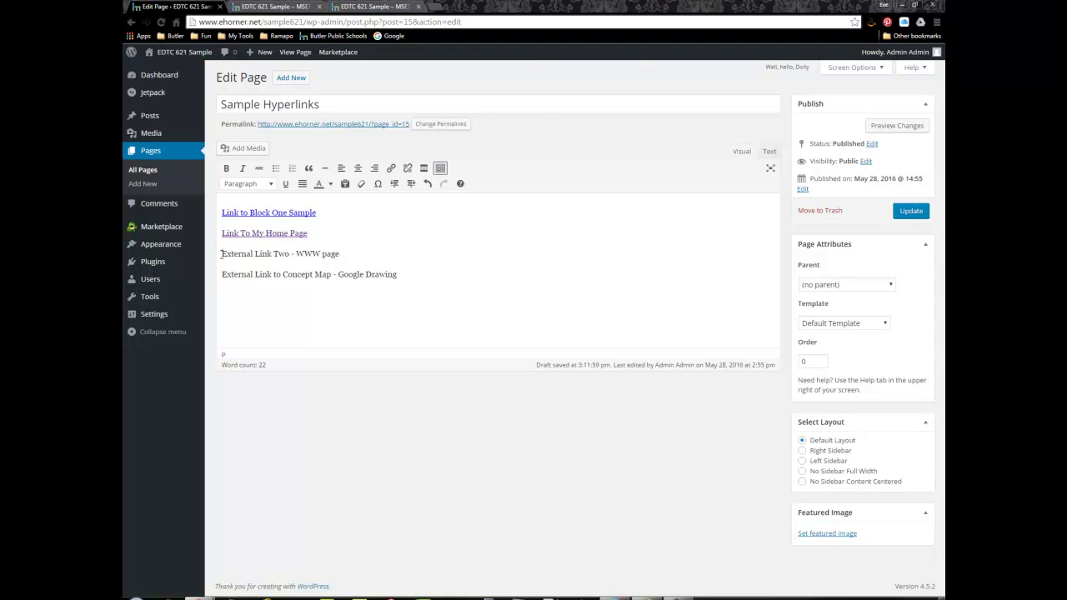
left_click_drag(222, 254, 339, 257)
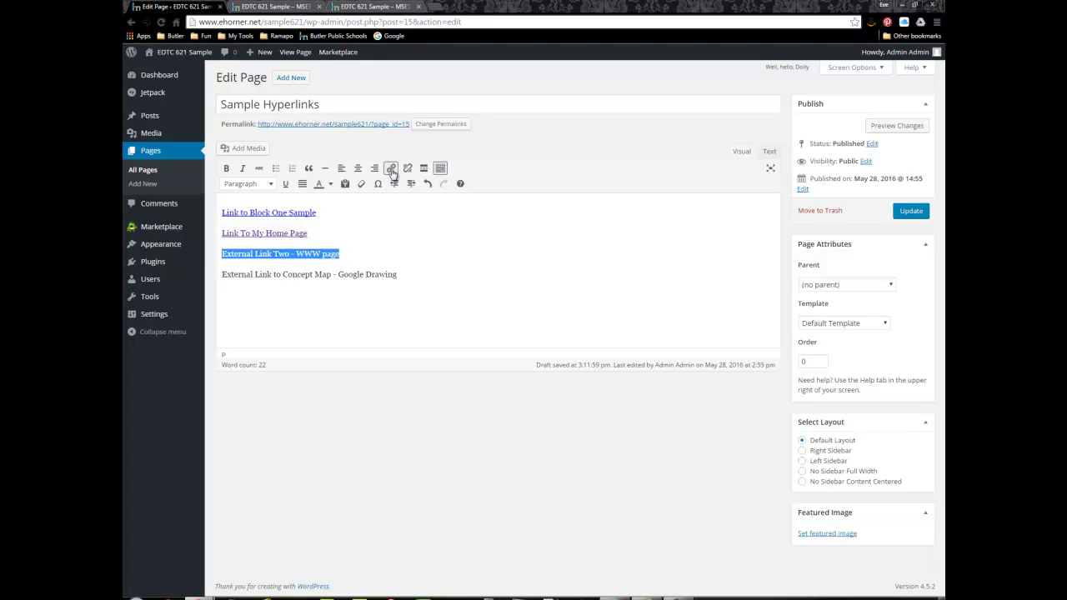
left_click(391, 167)
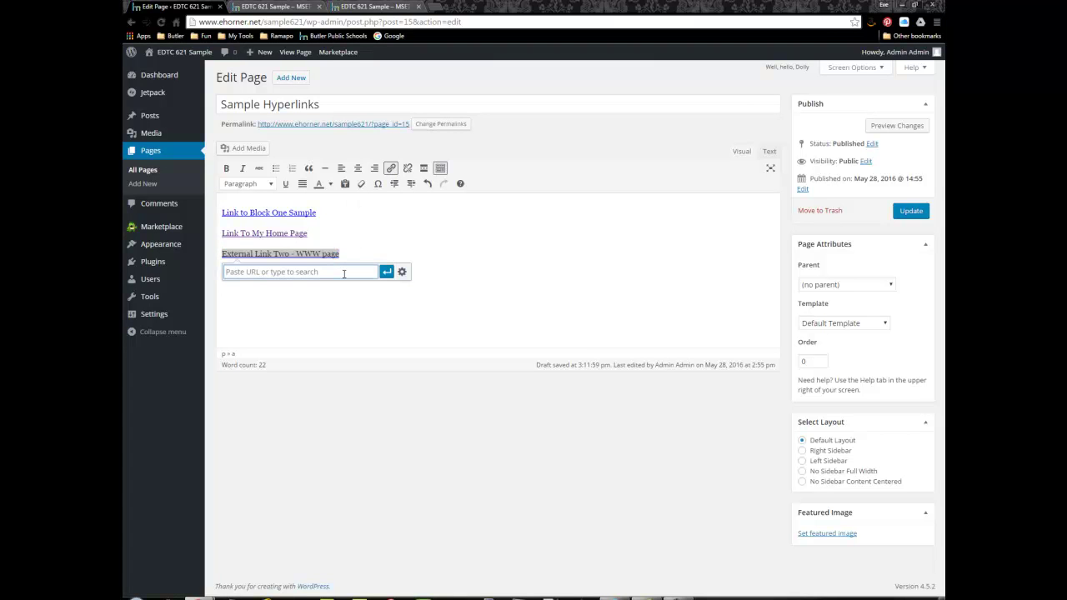
key("ctrl+v")
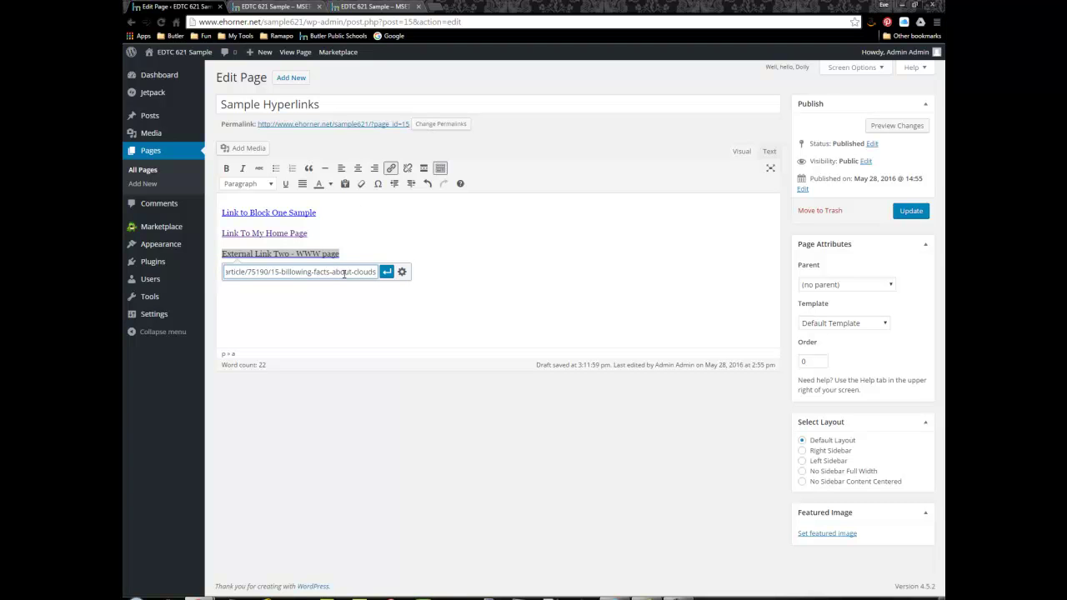
right_click(345, 274)
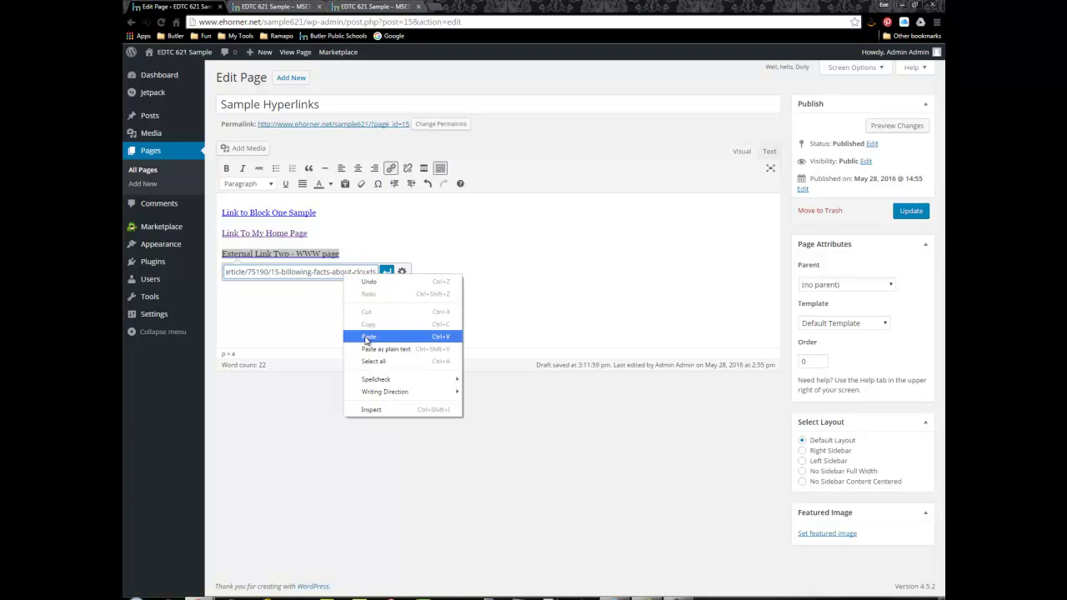
left_click(414, 253)
left_click(386, 271)
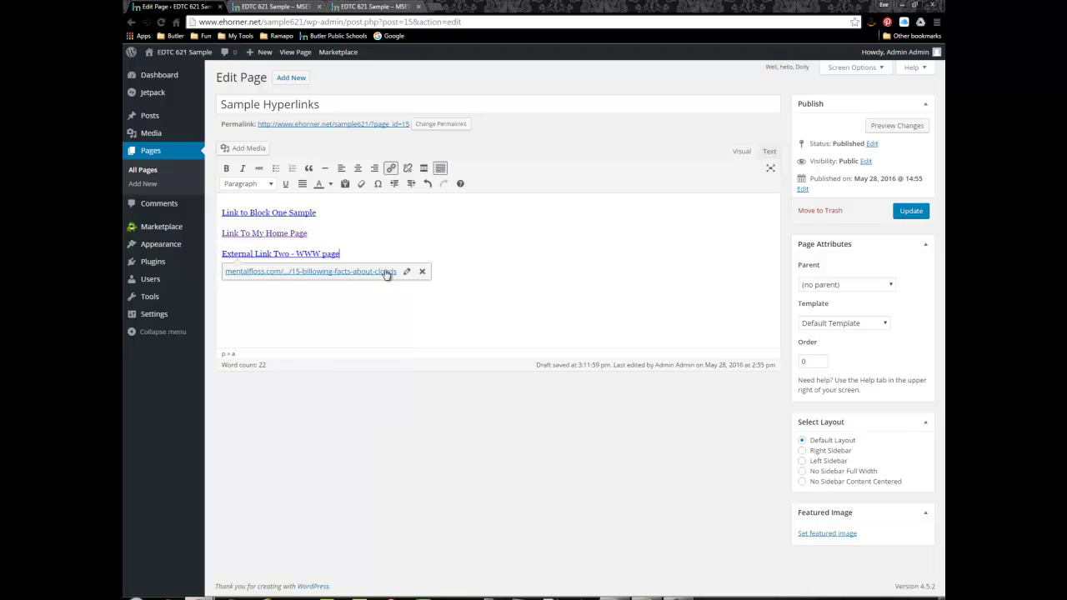
left_click(388, 238)
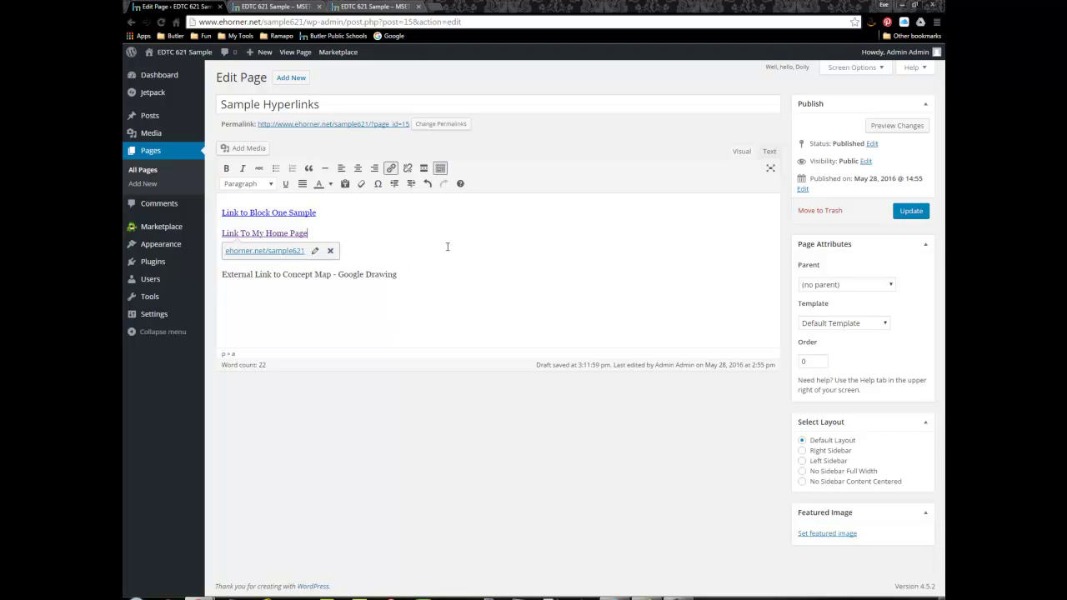
left_click(397, 270)
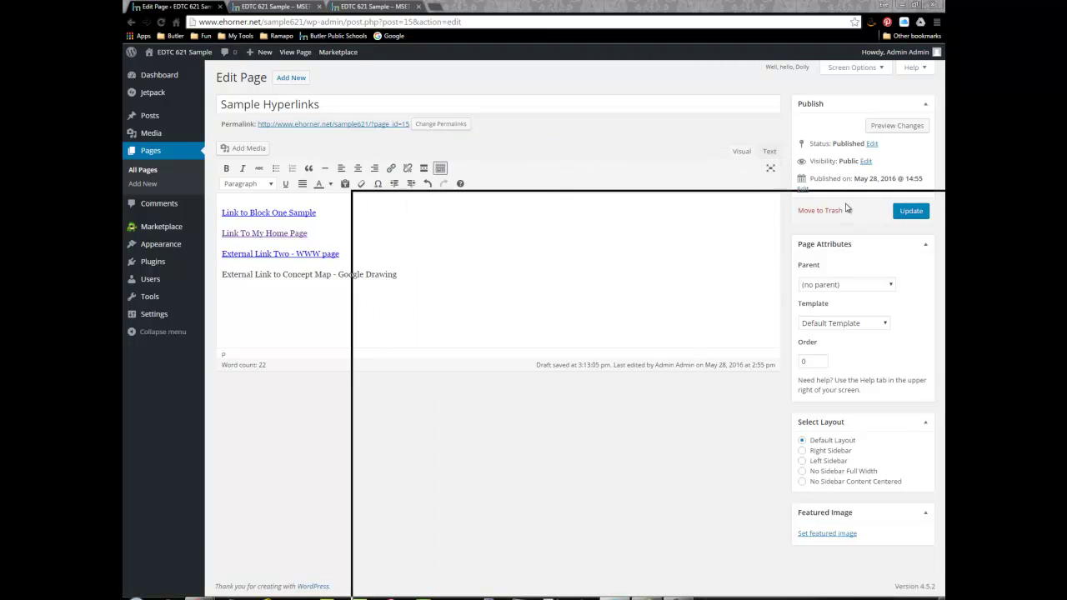
In the BH Setup 5-25-16 Google Drawing, copy the shareable view link from the sharing settings and close them
left_click_drag(812, 248, 816, 250)
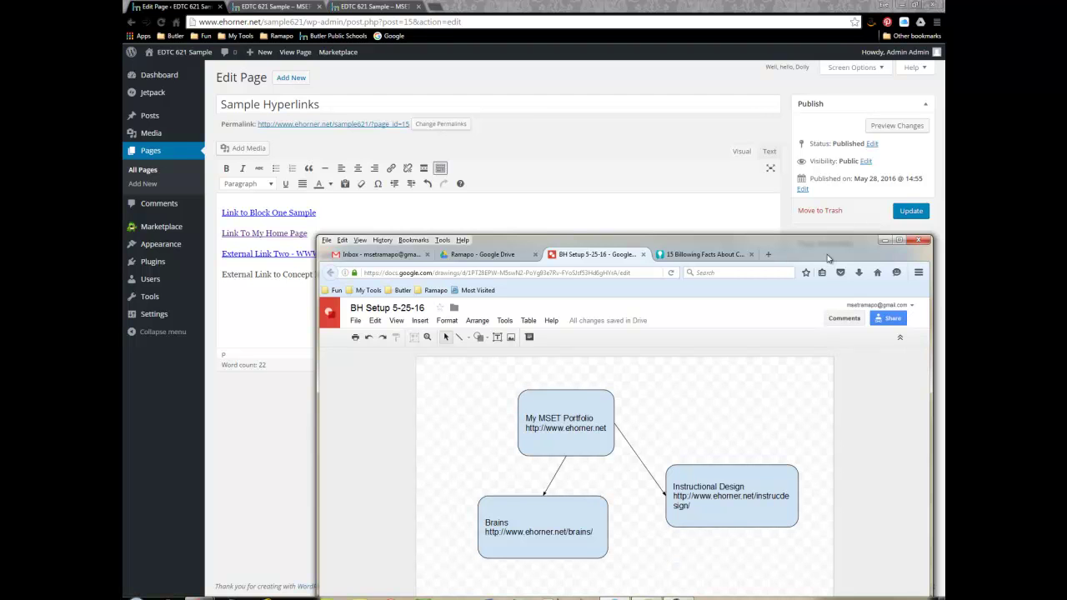
left_click(888, 320)
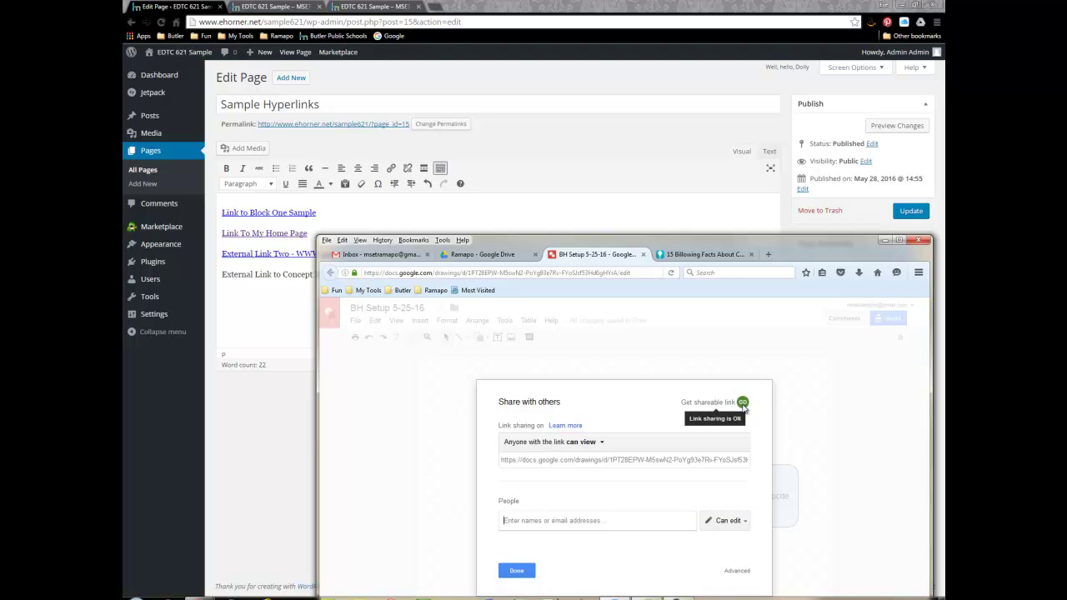
left_click(689, 460)
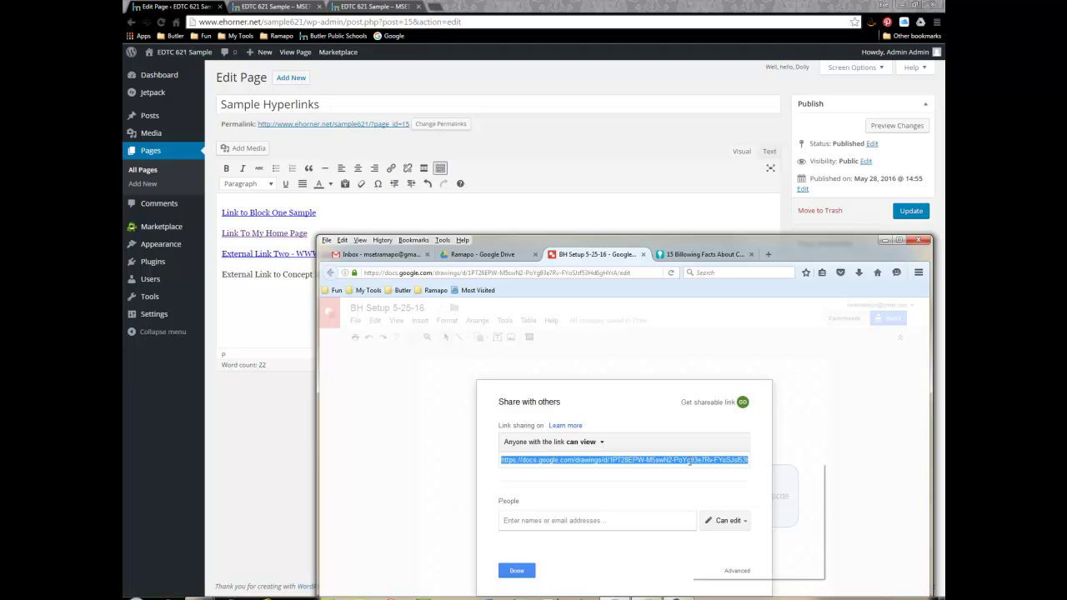
right_click(690, 460)
left_click(710, 498)
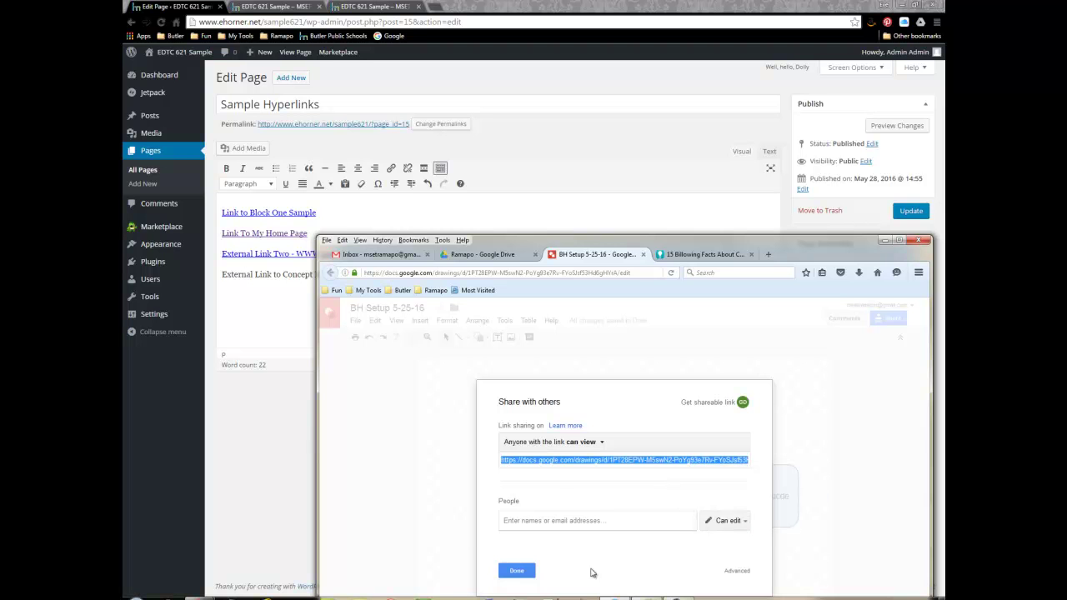
left_click(521, 573)
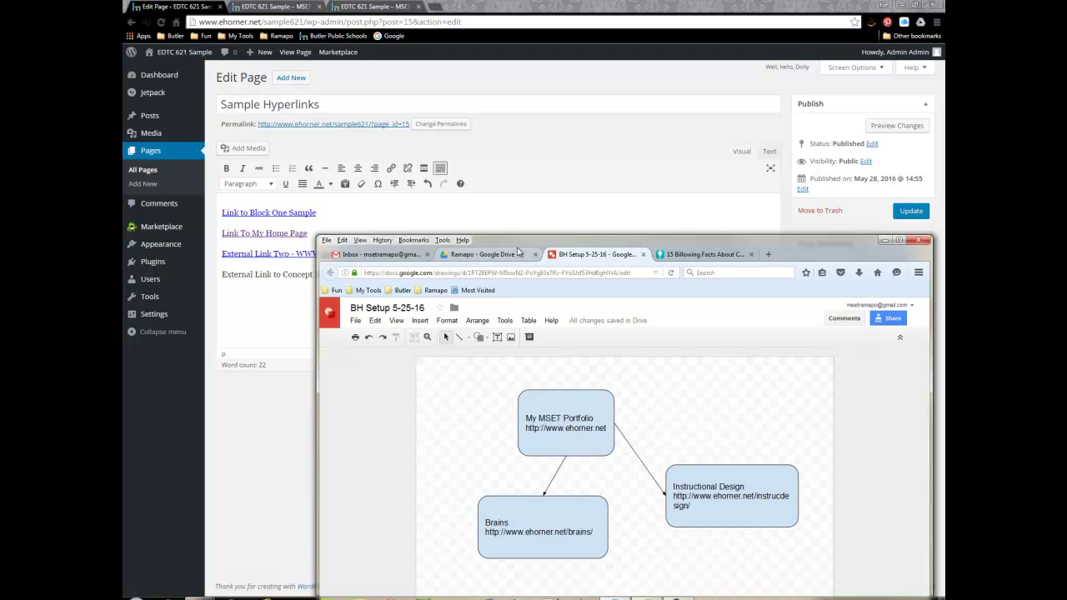
In the WordPress page editor, link "External Link to Concept Map - Google Drawing" to the copied drawing address and update the page
left_click(270, 326)
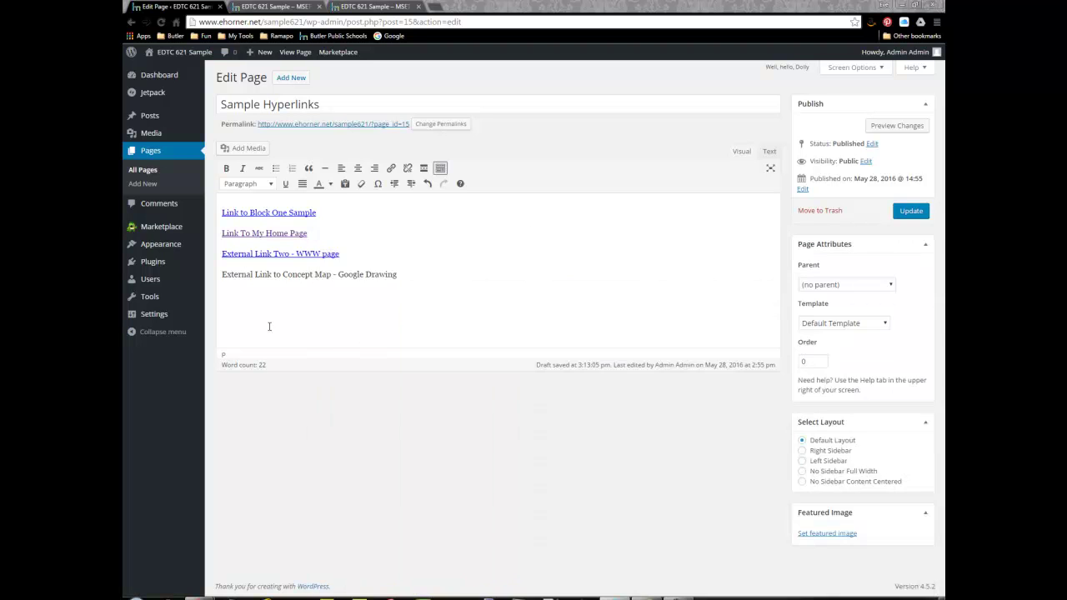
left_click_drag(222, 275, 400, 273)
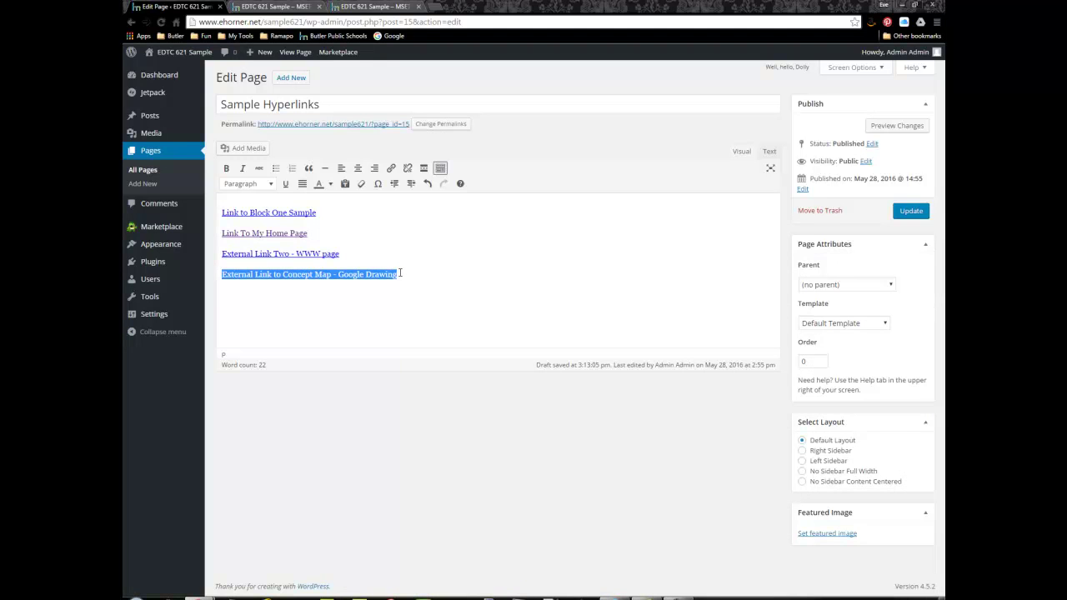
left_click(391, 167)
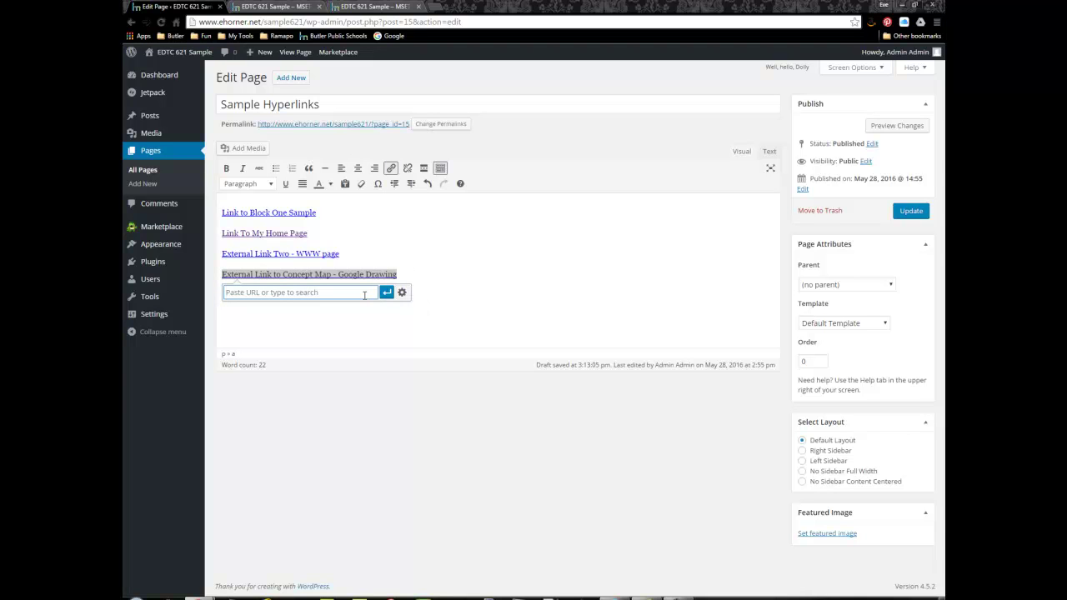
key("ctrl+v")
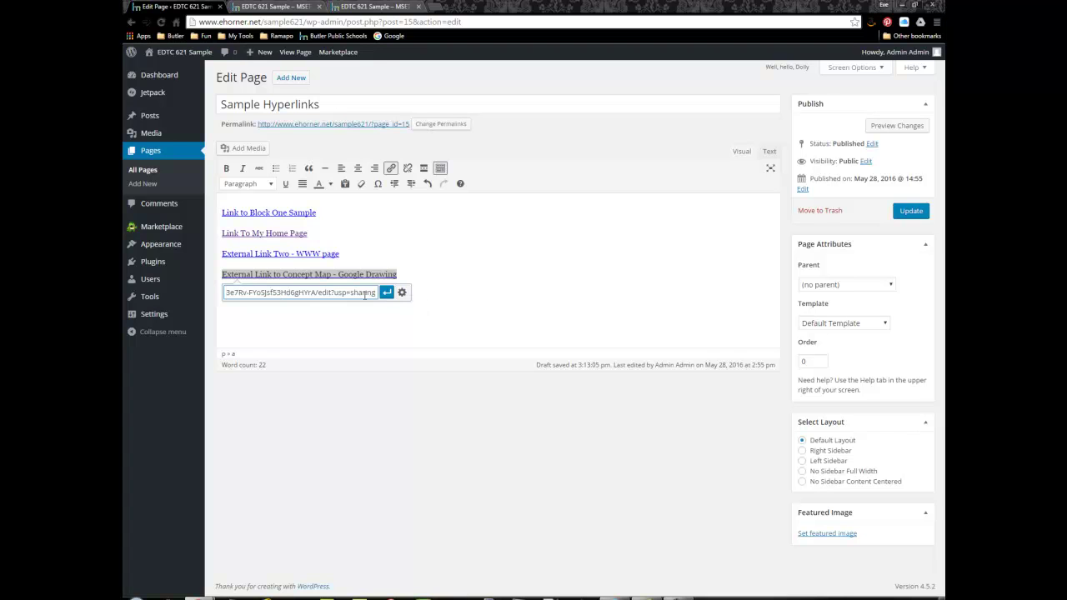
left_click(387, 291)
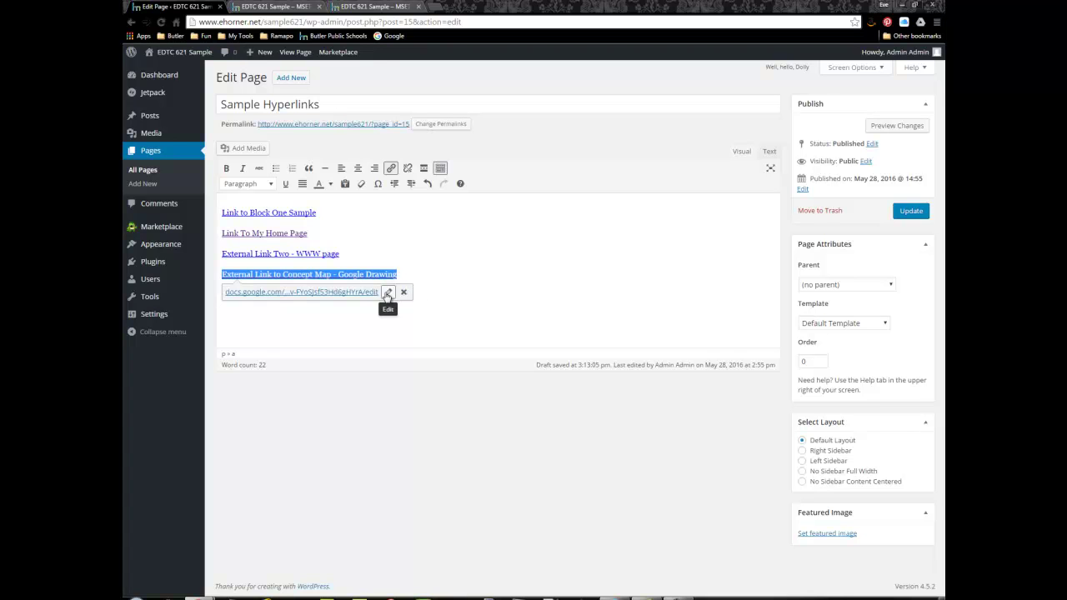
left_click(438, 294)
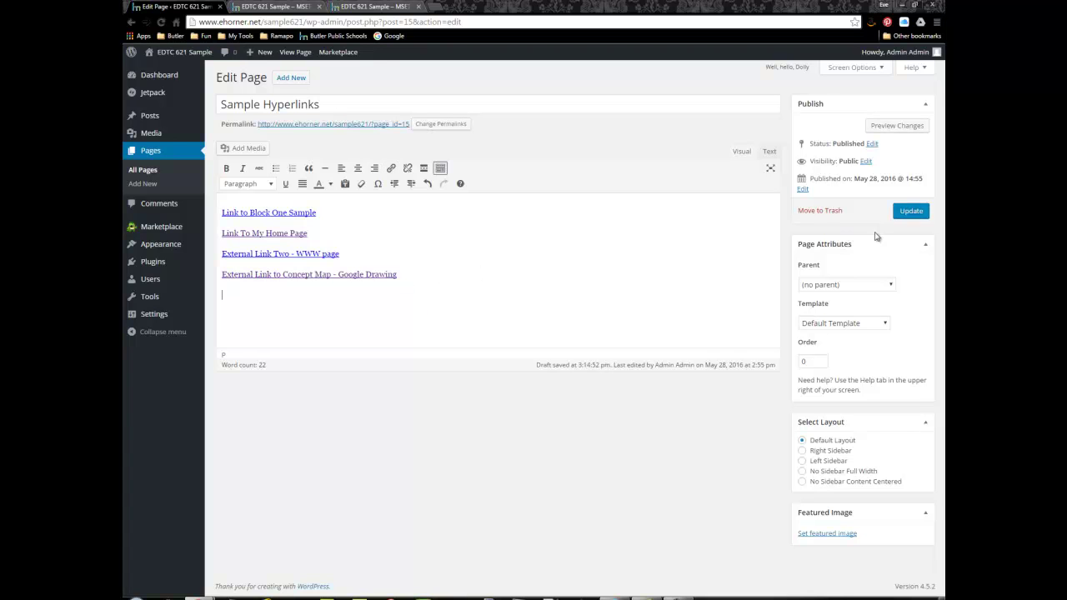
left_click(906, 213)
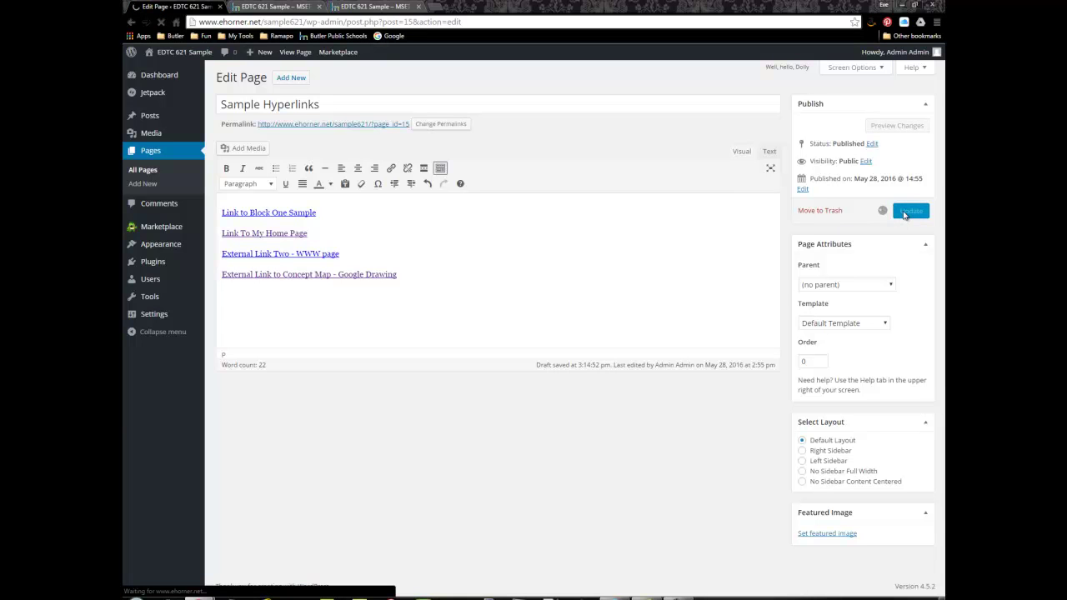